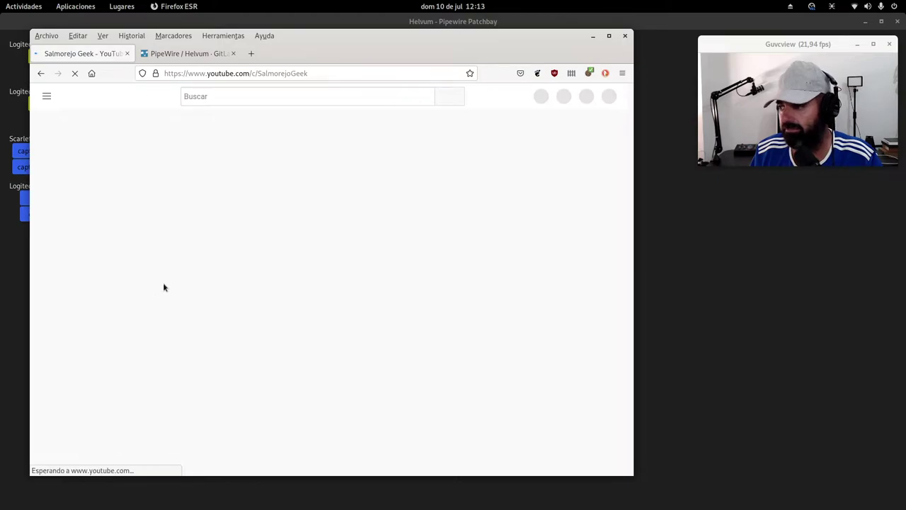
# - Play the "(Directo 9-Julio-2022) Hoy esto no funciona y hace mucha calor" upload and lower the player's volume to about a quarter
pyautogui.scroll(-3, 164, 279)
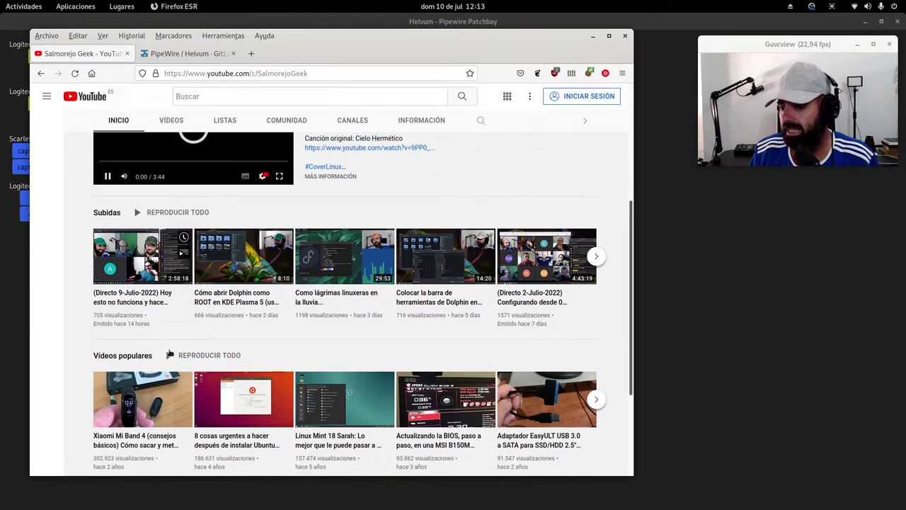
pyautogui.click(147, 303)
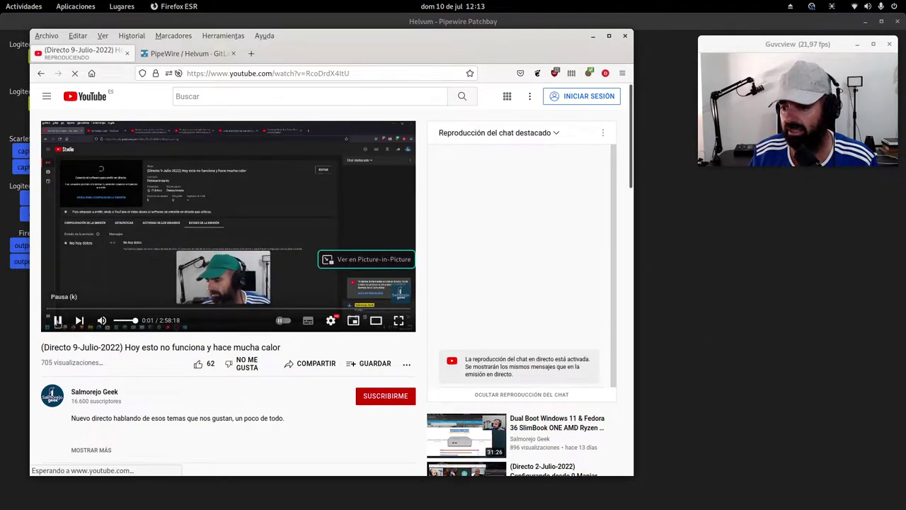
pyautogui.click(128, 321)
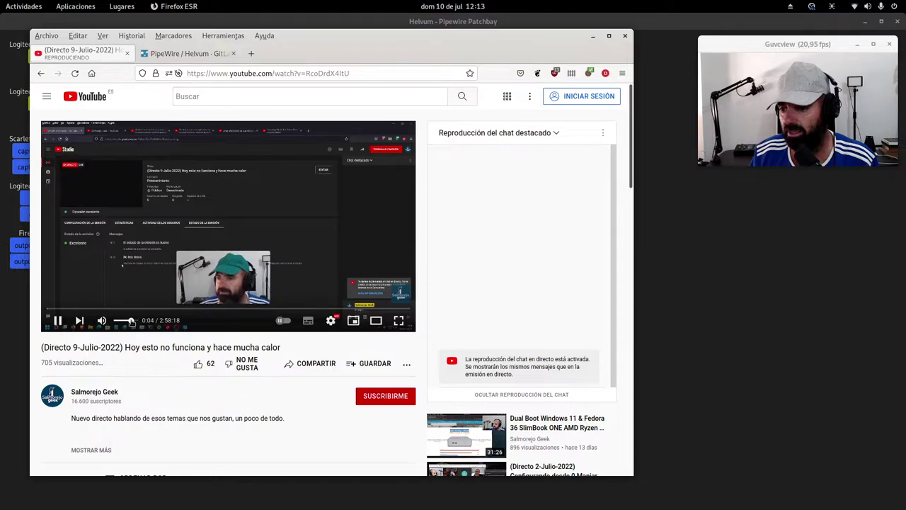
pyautogui.moveTo(128, 322); pyautogui.dragTo(122, 324)
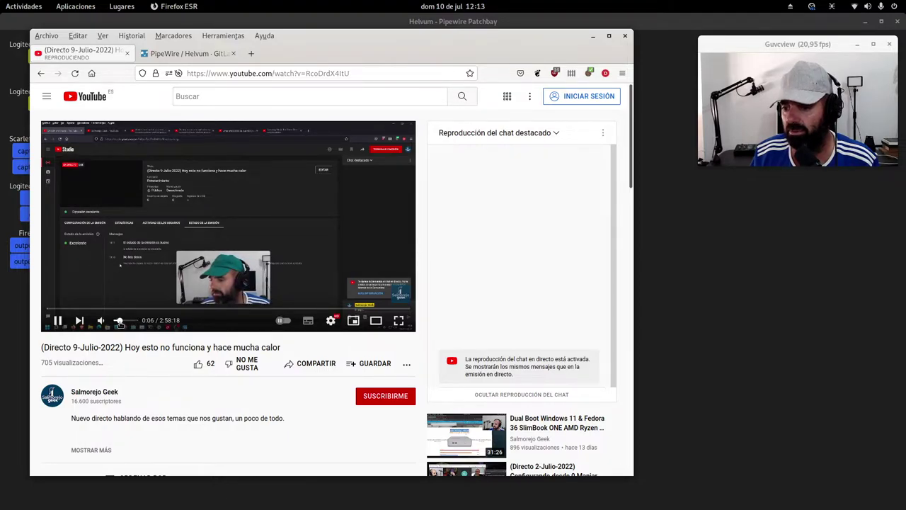
# - Minimize the browser and spread out the Scarlett 2i2 USB playback, Firefox and upper OBS nodes so their links are readable in Helvum
pyautogui.press('super+h')
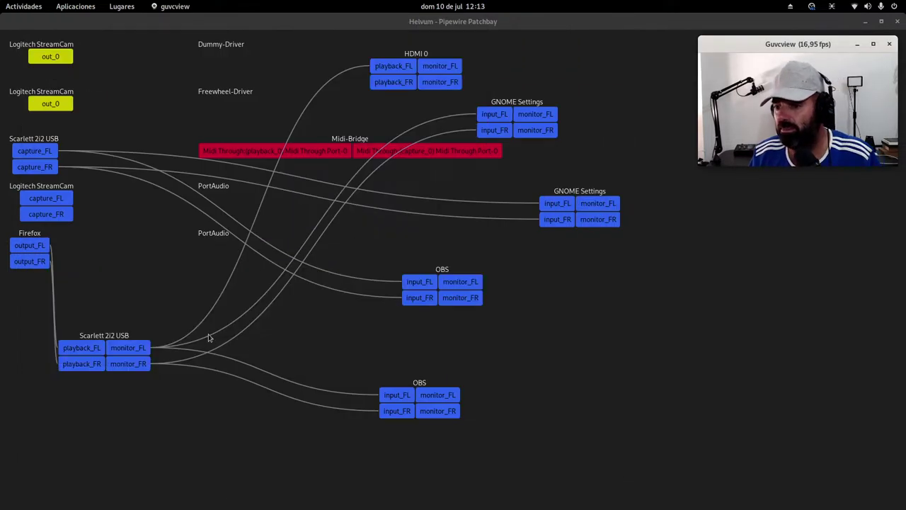
pyautogui.moveTo(103, 337); pyautogui.dragTo(191, 276)
pyautogui.moveTo(26, 232); pyautogui.dragTo(44, 309)
pyautogui.moveTo(448, 272); pyautogui.dragTo(477, 274)
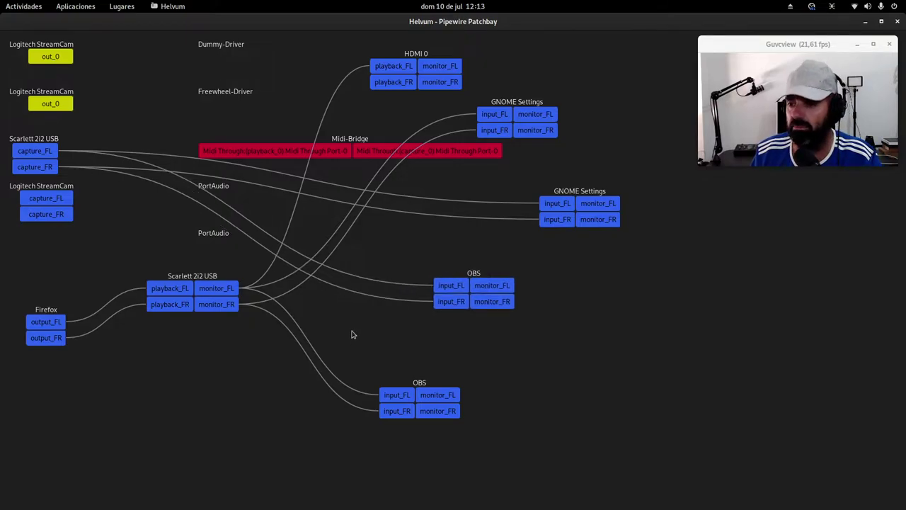
# - Bring up the Audacity window and move it lower so it covers less of the patchbay graph
pyautogui.press('super')
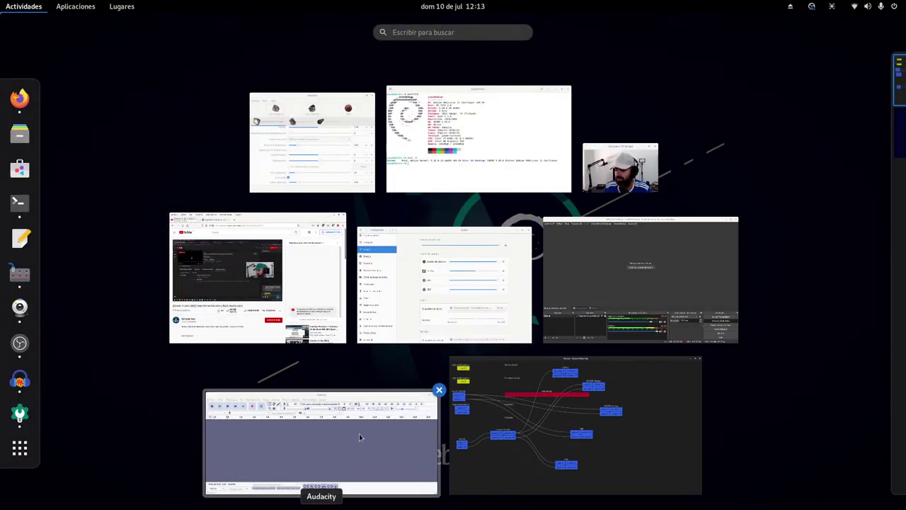
pyautogui.click(359, 437)
pyautogui.moveTo(244, 166); pyautogui.dragTo(347, 330)
# - Place the Firefox node under the capture nodes, and move the Scarlett playback node and its linked OBS node to the graph's upper area
pyautogui.moveTo(41, 313); pyautogui.dragTo(27, 248)
pyautogui.moveTo(193, 276); pyautogui.dragTo(174, 53)
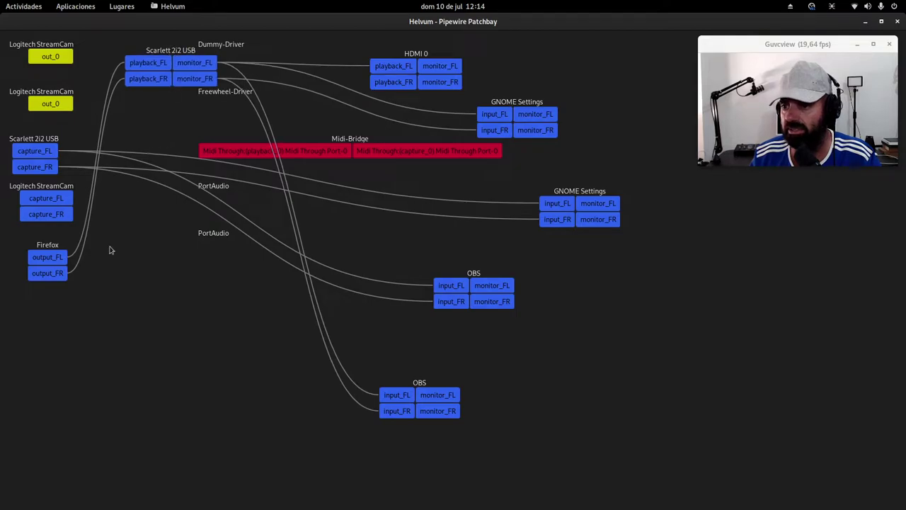
pyautogui.moveTo(420, 383); pyautogui.dragTo(623, 67)
# - Switch to Audacity, place its window below the graph, and set it to stay always on top
pyautogui.moveTo(1, 1)
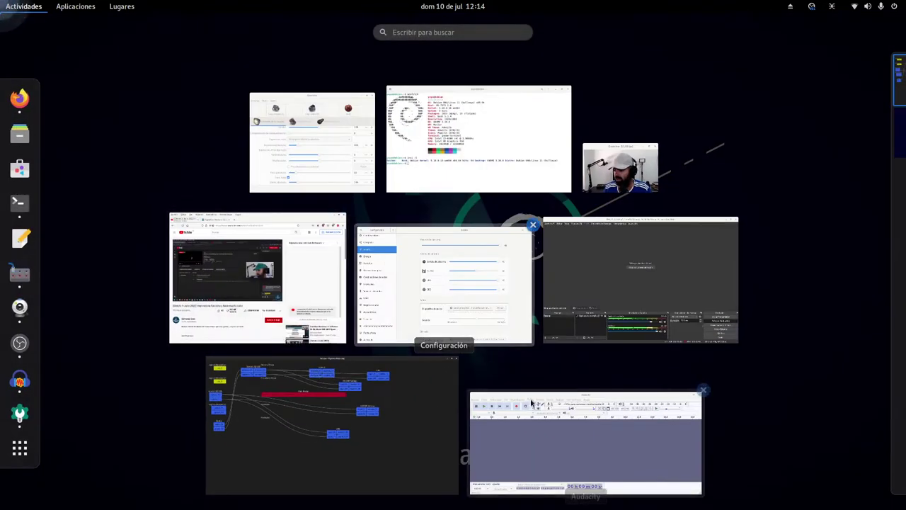
pyautogui.click(531, 429)
pyautogui.moveTo(537, 331); pyautogui.dragTo(596, 356)
pyautogui.rightClick(596, 356)
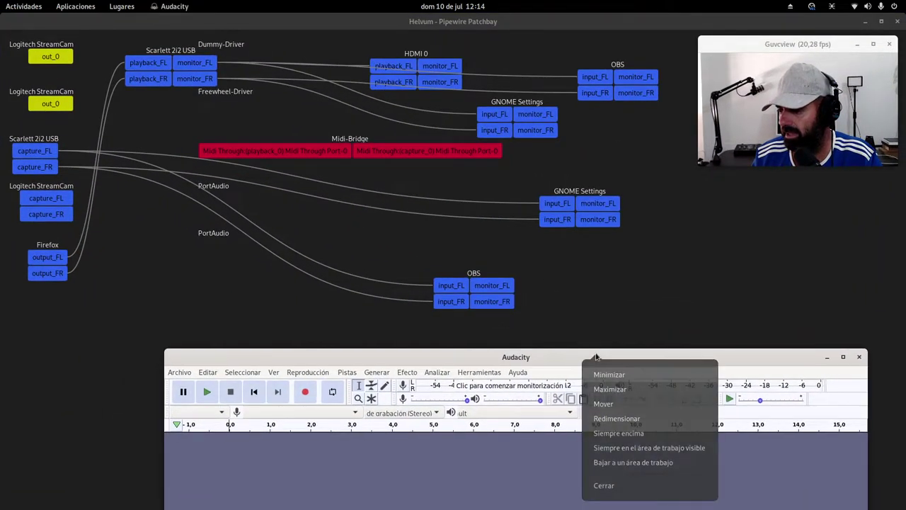
pyautogui.click(386, 363)
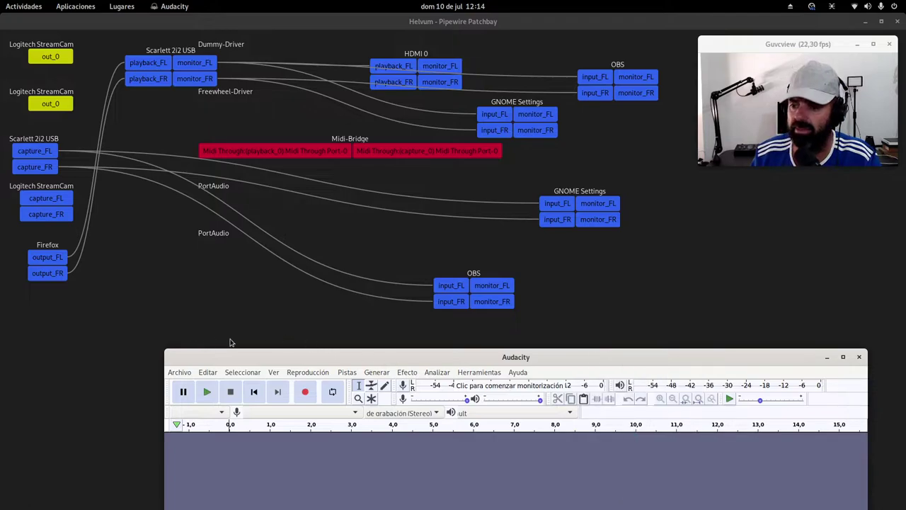
# - Start and pause a recording in Audacity, and arrange its ALSA plug-in node and the Scarlett-fed OBS node in the lower part of the graph
pyautogui.click(309, 396)
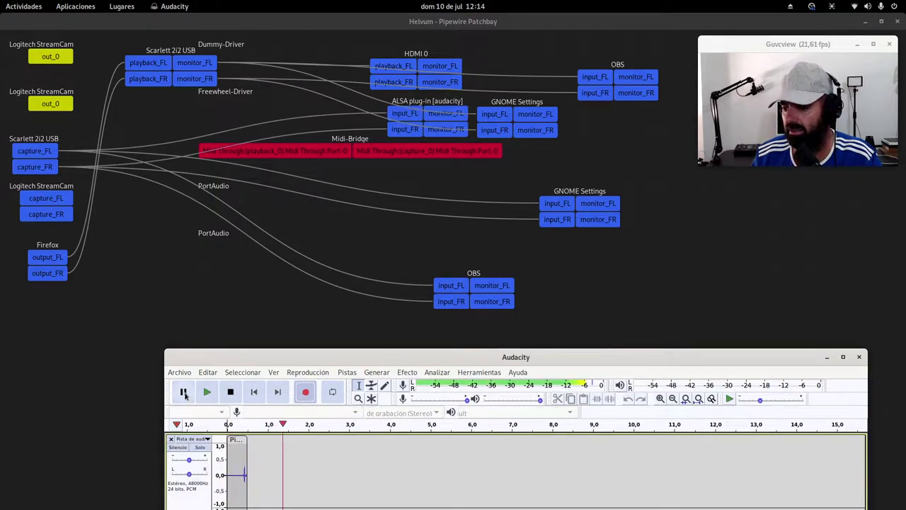
pyautogui.click(184, 393)
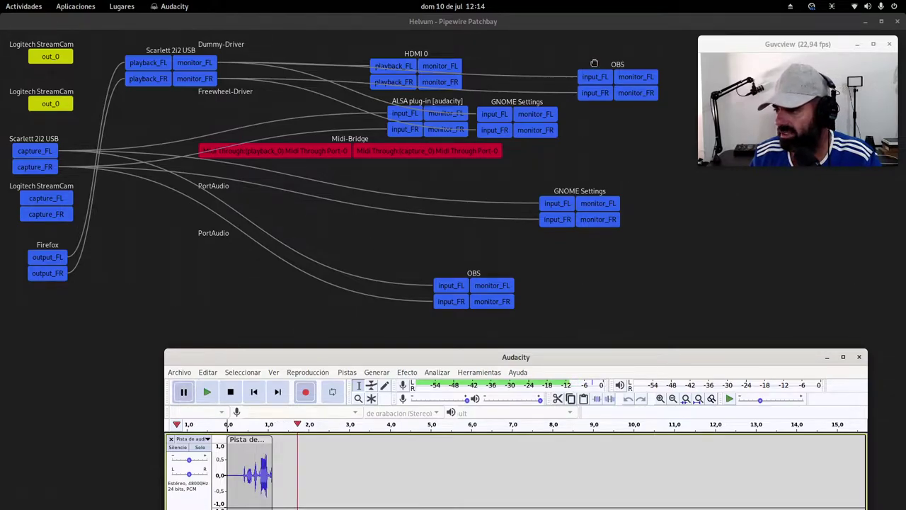
pyautogui.moveTo(429, 105); pyautogui.dragTo(284, 287)
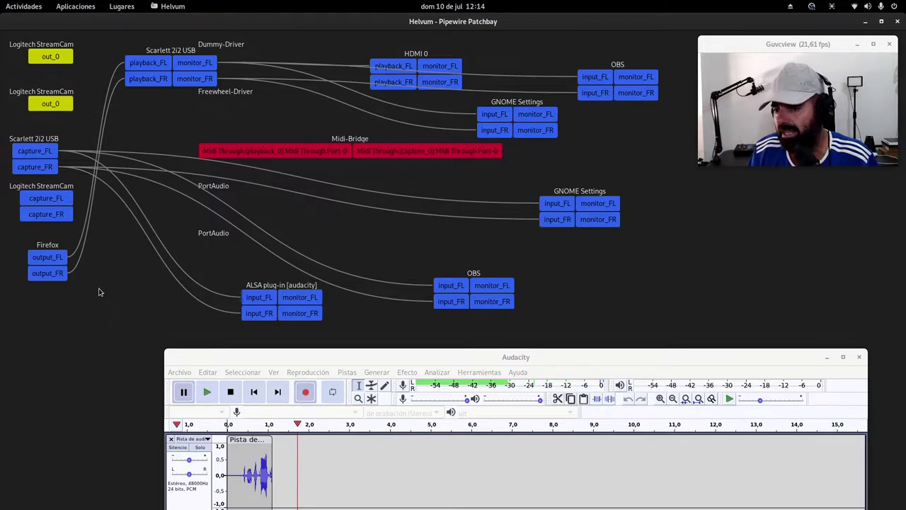
pyautogui.moveTo(271, 290); pyautogui.dragTo(376, 234)
pyautogui.moveTo(473, 275); pyautogui.dragTo(602, 289)
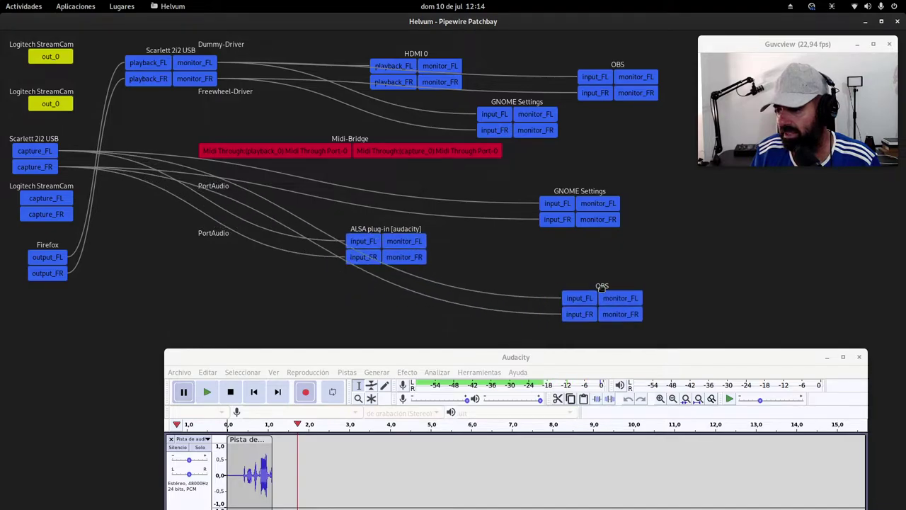
pyautogui.moveTo(397, 228); pyautogui.dragTo(341, 291)
# - Try to draw a link from Firefox's output_FL port toward Audacity's input_FL port
pyautogui.moveTo(63, 257)
pyautogui.mouseDown()
pyautogui.moveTo(172, 276)
pyautogui.moveTo(59, 257)
pyautogui.mouseUp()
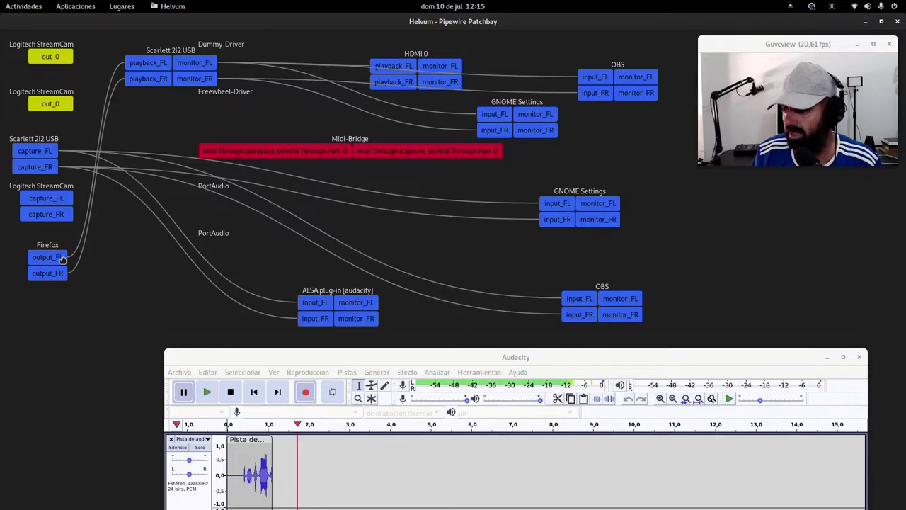
pyautogui.moveTo(65, 262); pyautogui.dragTo(153, 283)
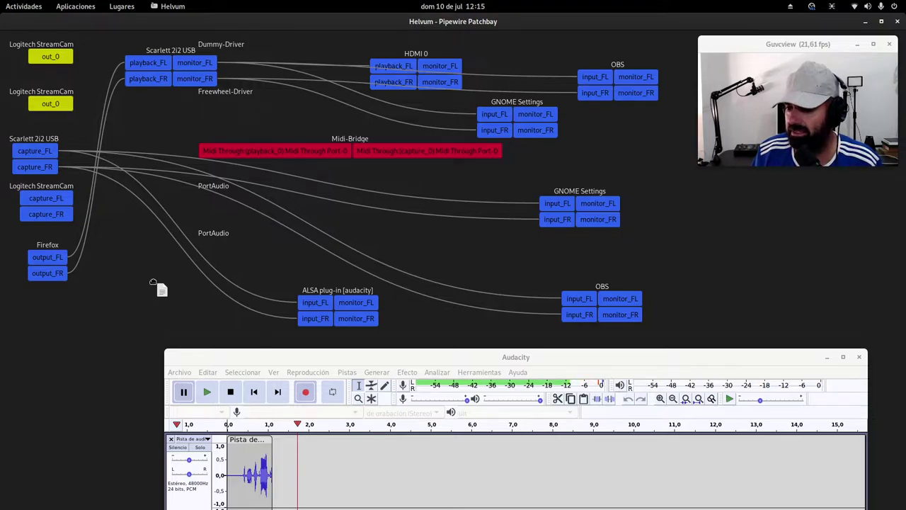
pyautogui.moveTo(153, 283); pyautogui.dragTo(153, 282)
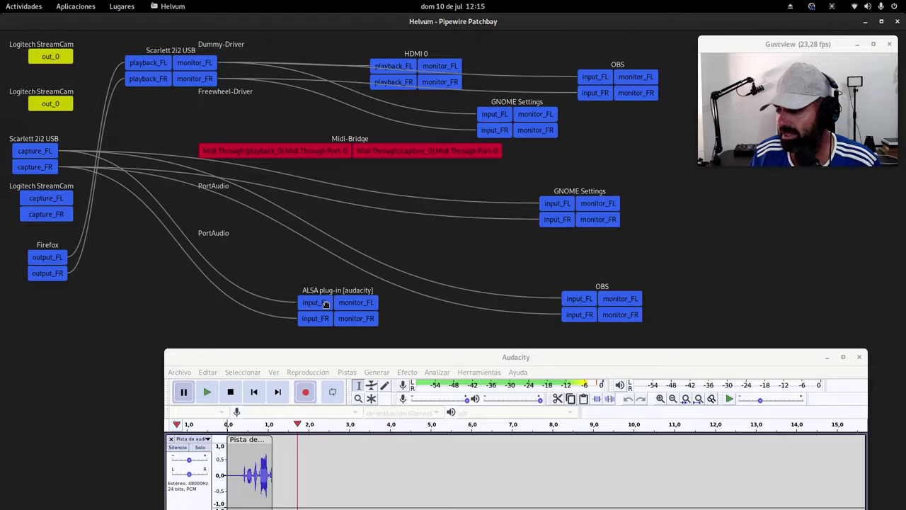
# - Switch to the Firefox video, skip ahead to 3:14, and minimize the browser to return to the patchbay
pyautogui.press('super')
pyautogui.click(228, 286)
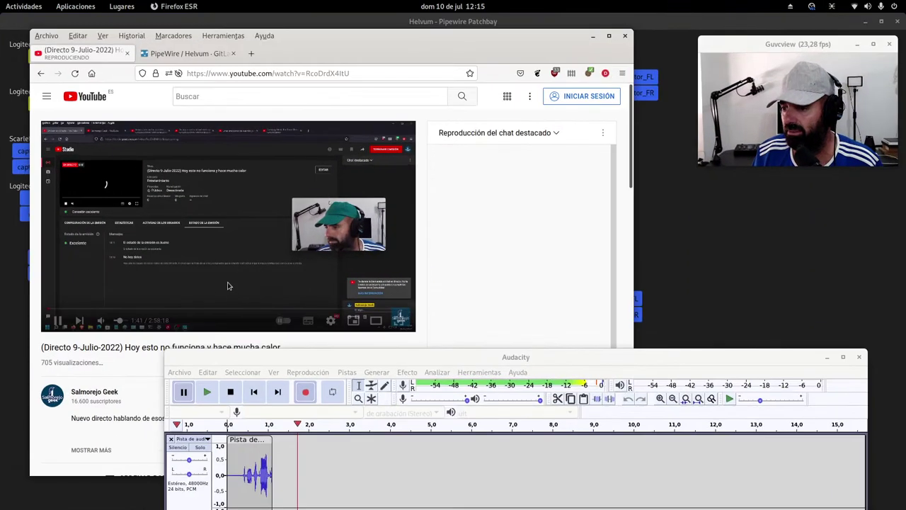
pyautogui.click(51, 309)
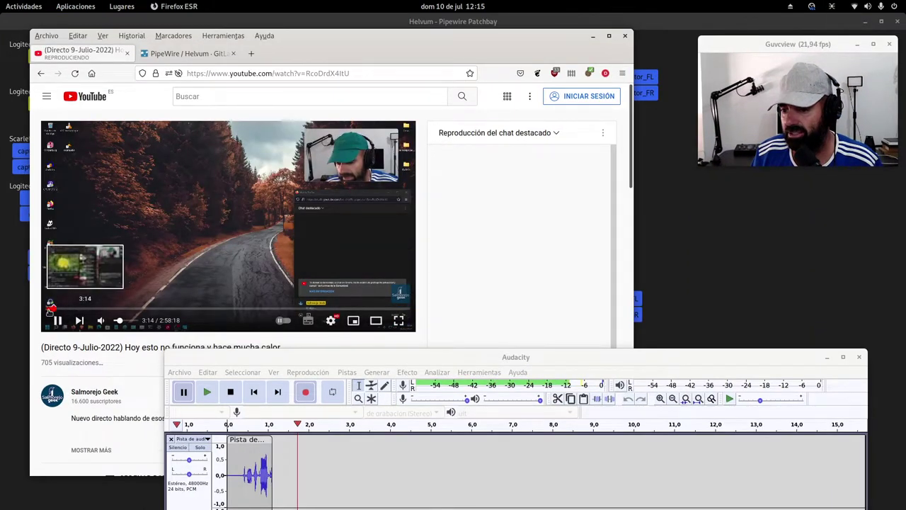
pyautogui.click(590, 36)
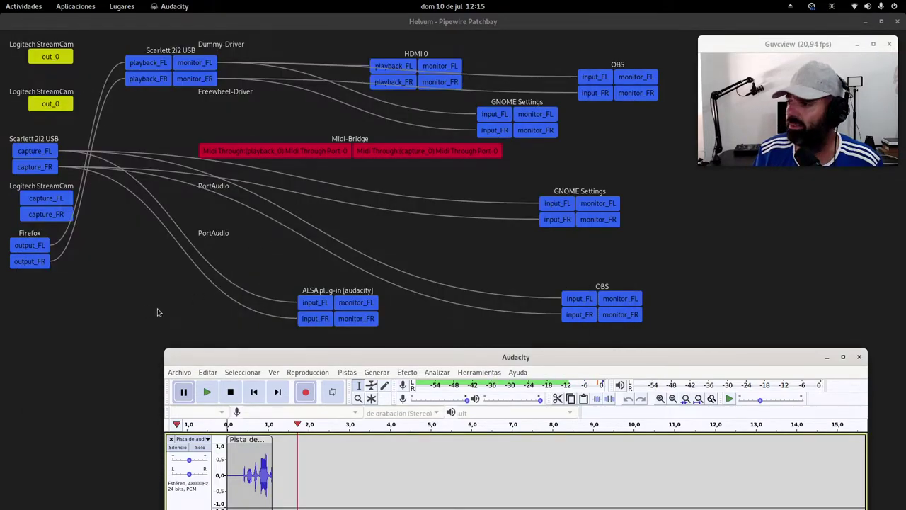
# - Link Firefox's output_FL and output_FR to Audacity's input_FL and input_FR, and resume the paused Audacity recording for a few seconds
pyautogui.moveTo(46, 247); pyautogui.dragTo(310, 306)
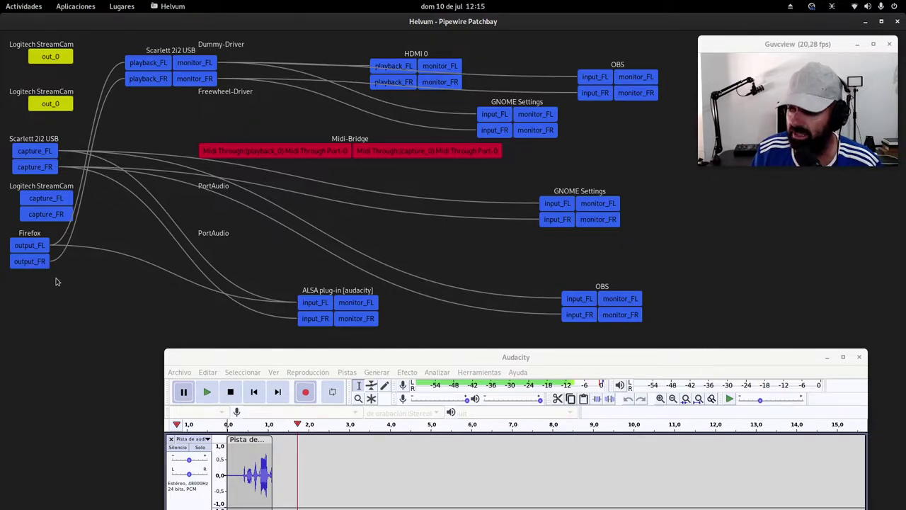
pyautogui.moveTo(44, 263); pyautogui.dragTo(312, 319)
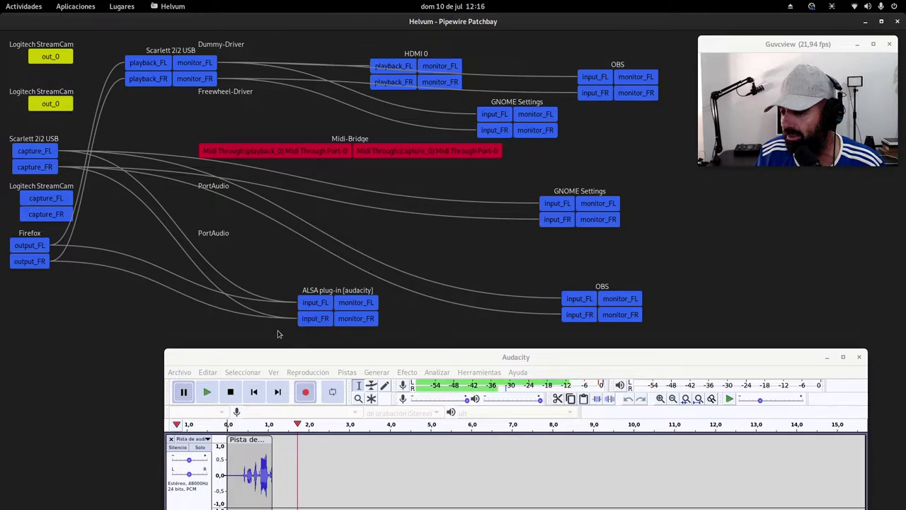
pyautogui.click(184, 398)
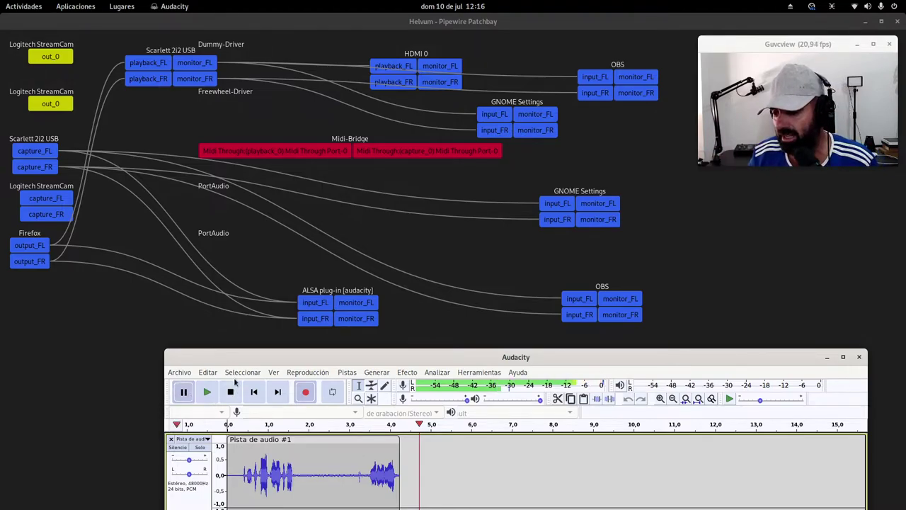
# - Switch to the Firefox video, restart it from the beginning, and minimize the browser
pyautogui.press('super')
pyautogui.click(212, 319)
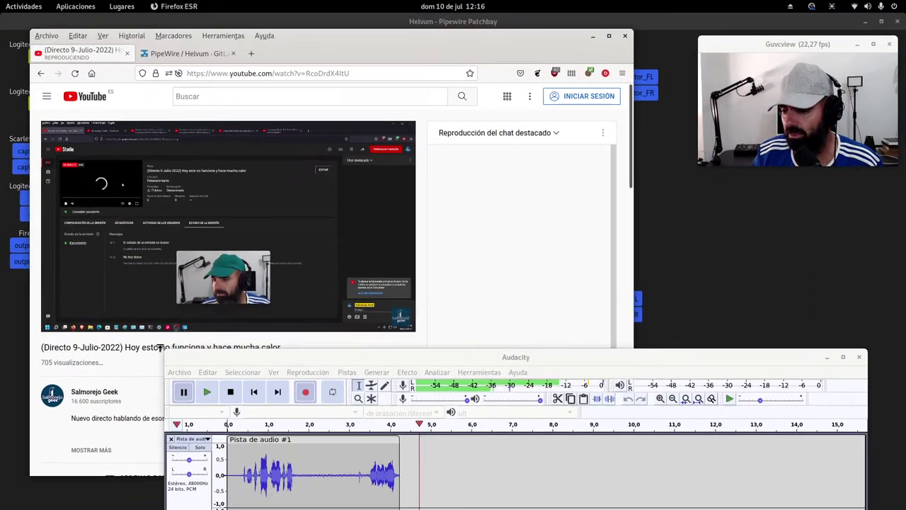
pyautogui.click(48, 309)
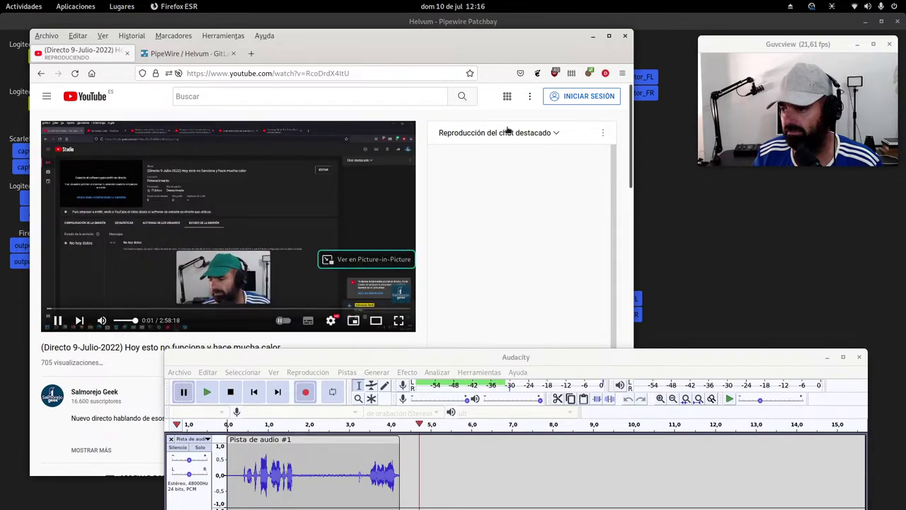
pyautogui.click(593, 35)
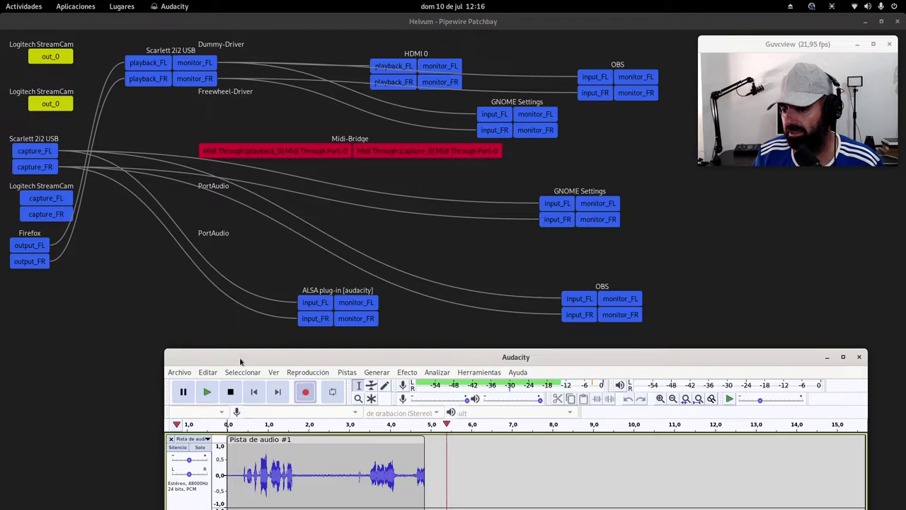
# - Move the Audacity window clear of the graph and relink Firefox's output_FL and output_FR to Audacity's input_FL and input_FR
pyautogui.moveTo(239, 356); pyautogui.dragTo(216, 306)
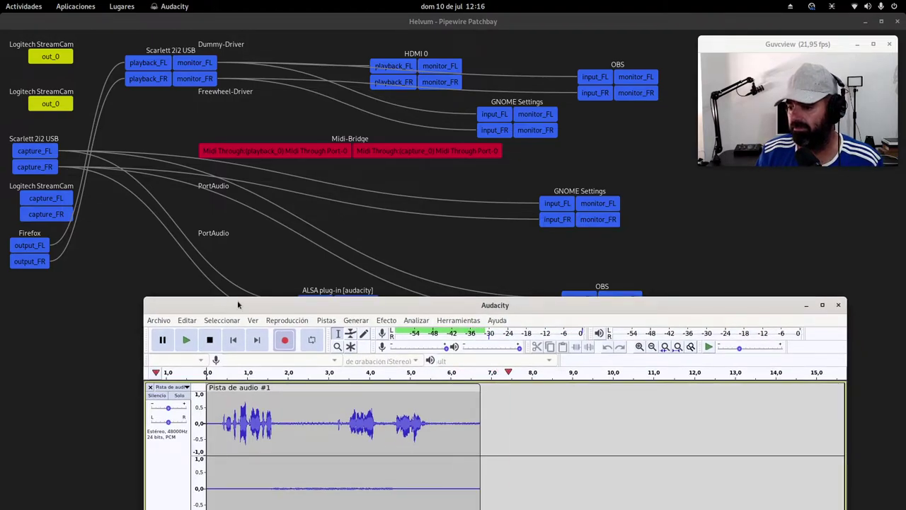
pyautogui.moveTo(284, 305); pyautogui.dragTo(308, 402)
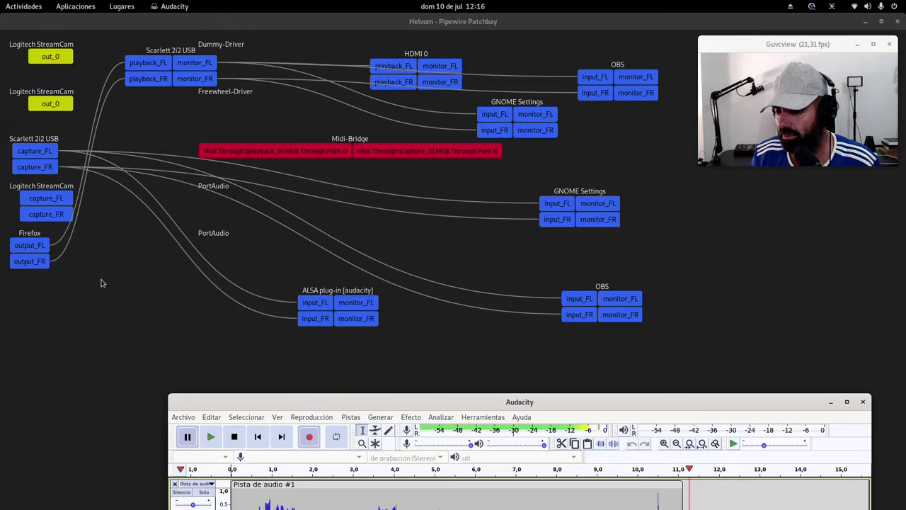
pyautogui.moveTo(46, 245); pyautogui.dragTo(300, 303)
pyautogui.moveTo(46, 255); pyautogui.dragTo(304, 321)
# - Raise the Audacity window to show both track channels, resume recording the mixed audio, and pause it at about 16 seconds
pyautogui.moveTo(190, 443); pyautogui.dragTo(203, 262)
pyautogui.click(203, 262)
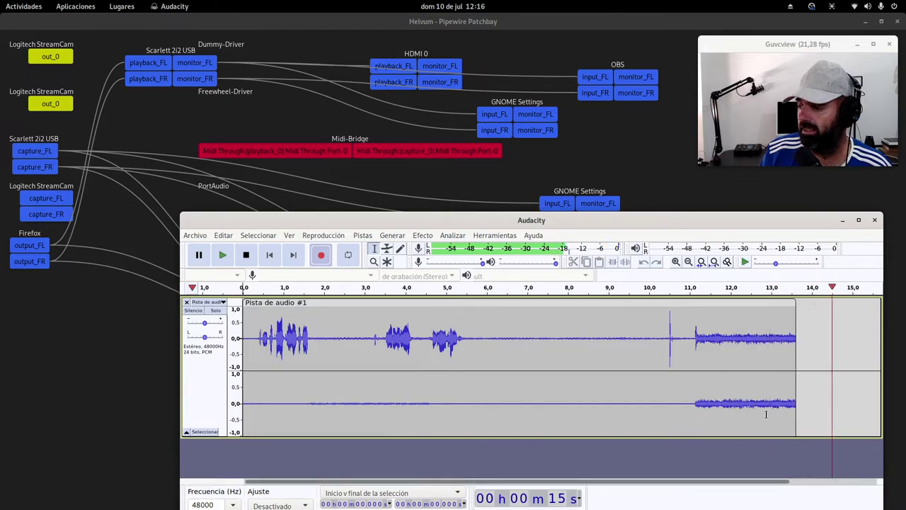
pyautogui.click(201, 260)
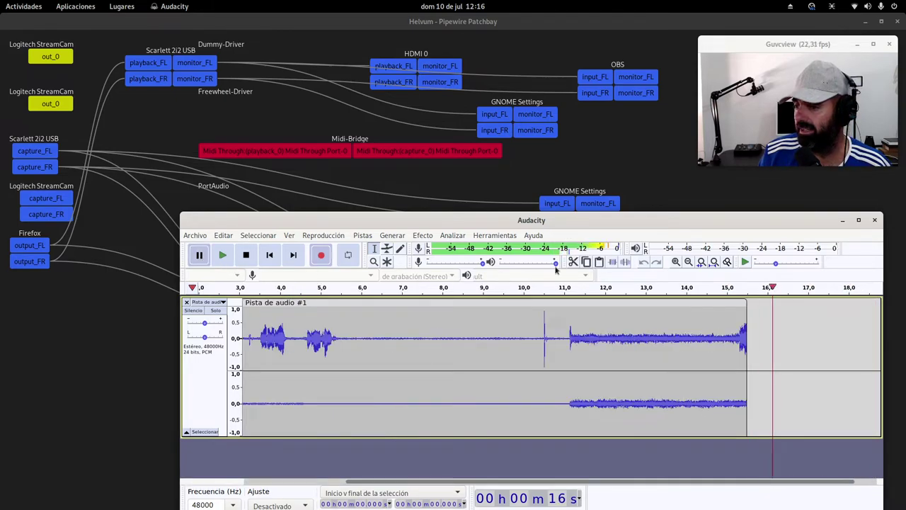
# - Lower the volume of the YouTube video in Firefox and minimize the browser, keeping Audacity's window below its graph node
pyautogui.moveTo(597, 224); pyautogui.dragTo(493, 337)
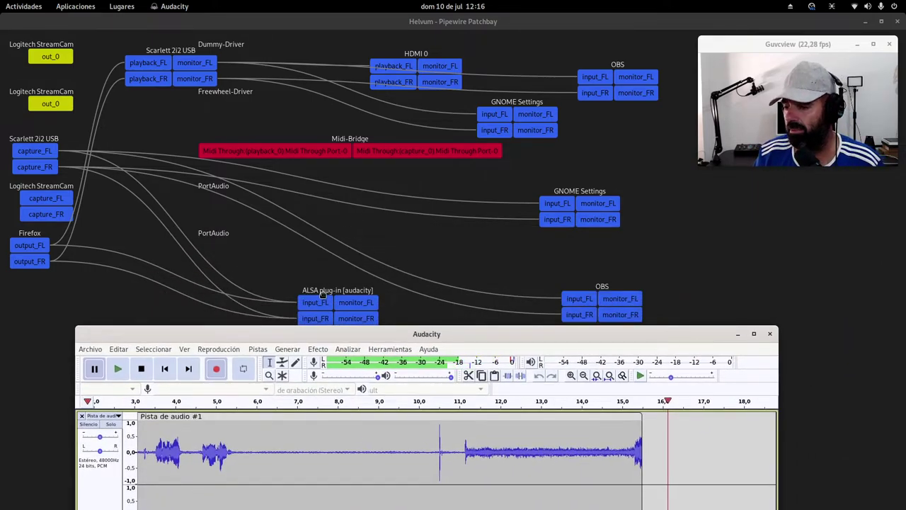
pyautogui.click(2, 4)
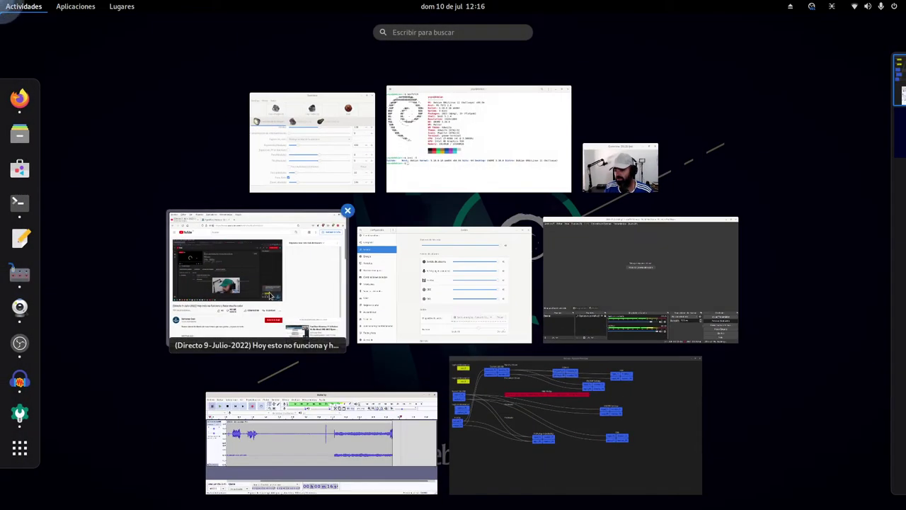
pyautogui.click(234, 276)
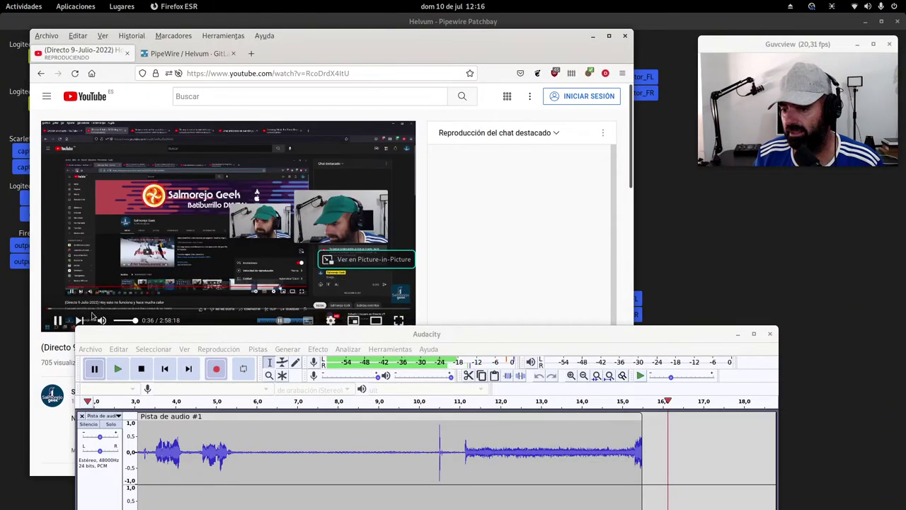
pyautogui.click(132, 323)
pyautogui.moveTo(133, 323); pyautogui.dragTo(132, 343)
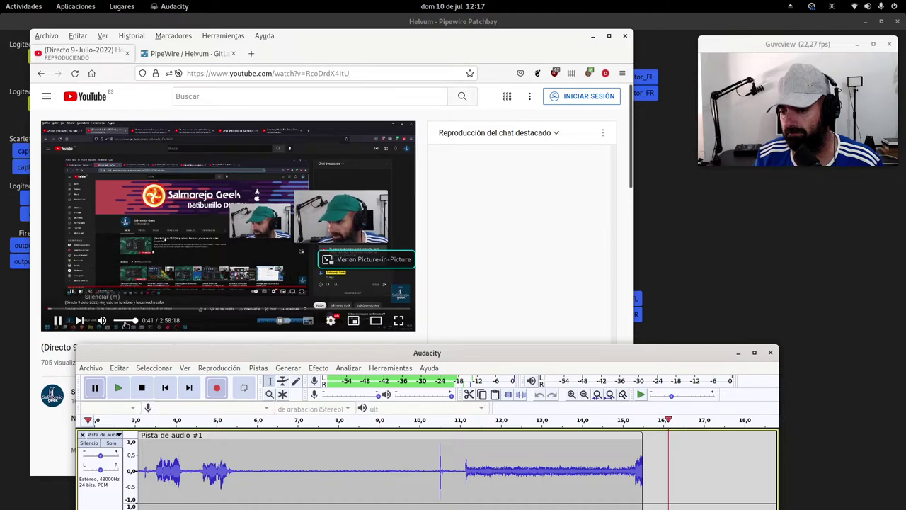
pyautogui.click(117, 325)
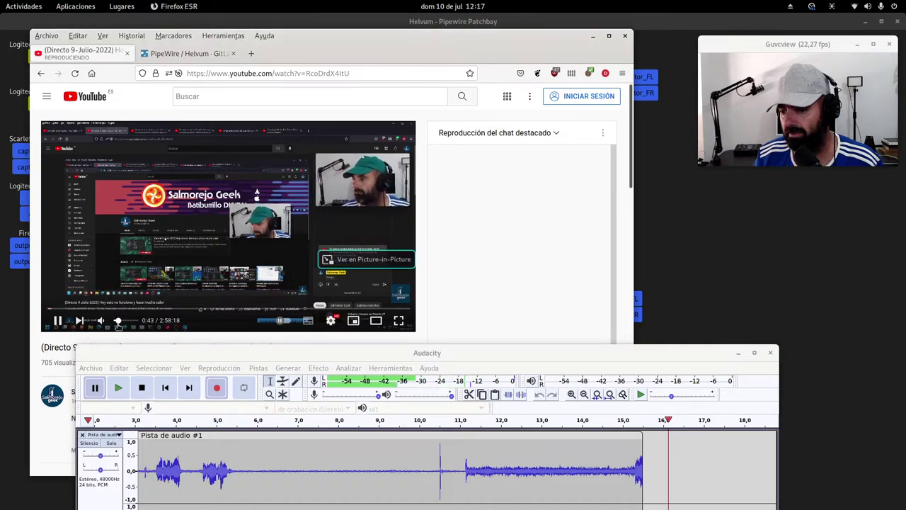
pyautogui.click(591, 37)
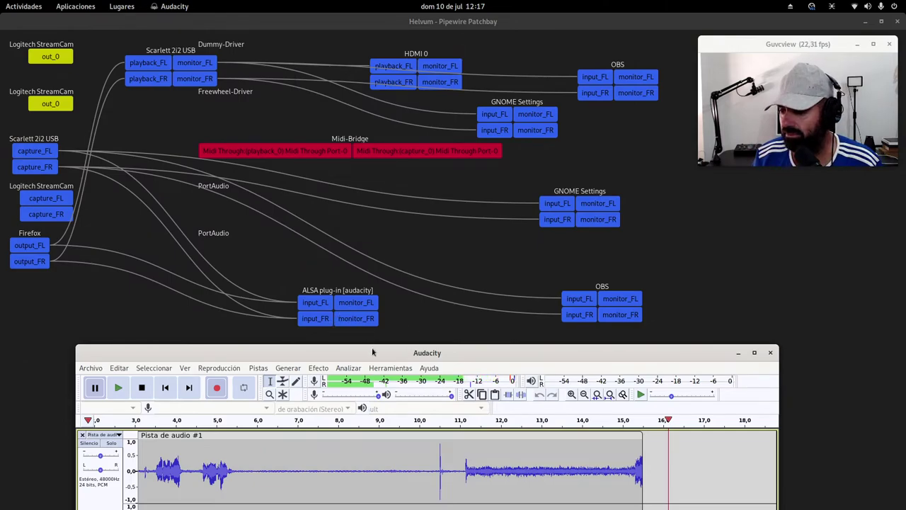
# - Reposition the Audacity node in the graph and disconnect Firefox's output_FL and output_FR from Audacity's input_FL and input_FR
pyautogui.moveTo(362, 303); pyautogui.dragTo(402, 318)
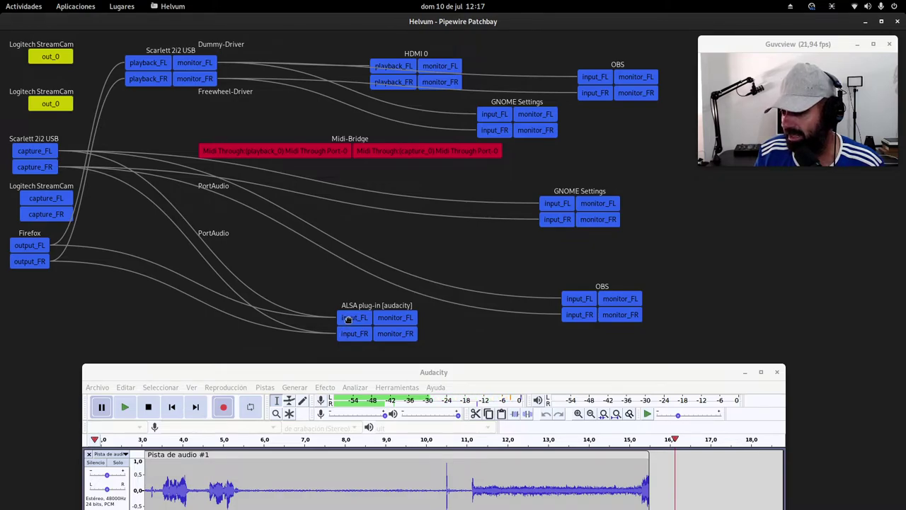
pyautogui.moveTo(348, 320)
pyautogui.mouseDown()
pyautogui.moveTo(255, 313)
pyautogui.moveTo(34, 245)
pyautogui.mouseUp()
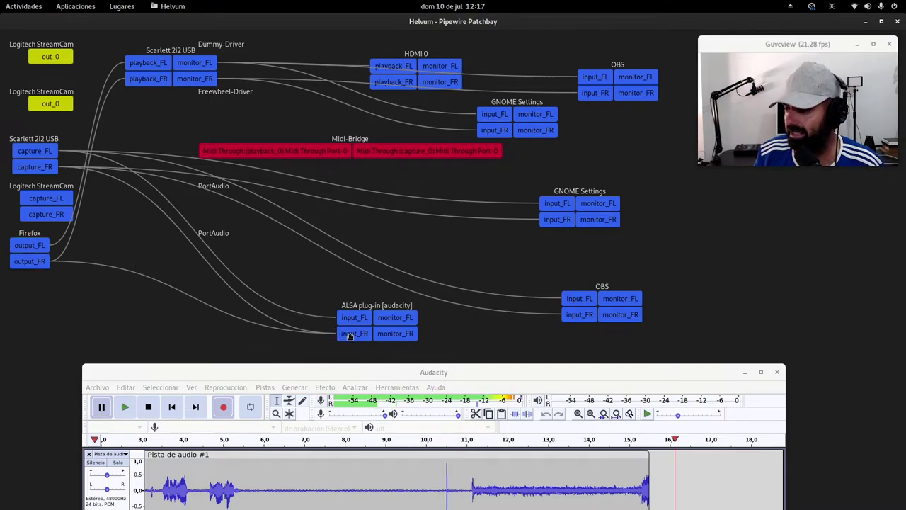
pyautogui.moveTo(345, 337)
pyautogui.mouseDown()
pyautogui.moveTo(266, 333)
pyautogui.moveTo(129, 282)
pyautogui.moveTo(32, 262)
pyautogui.mouseUp()
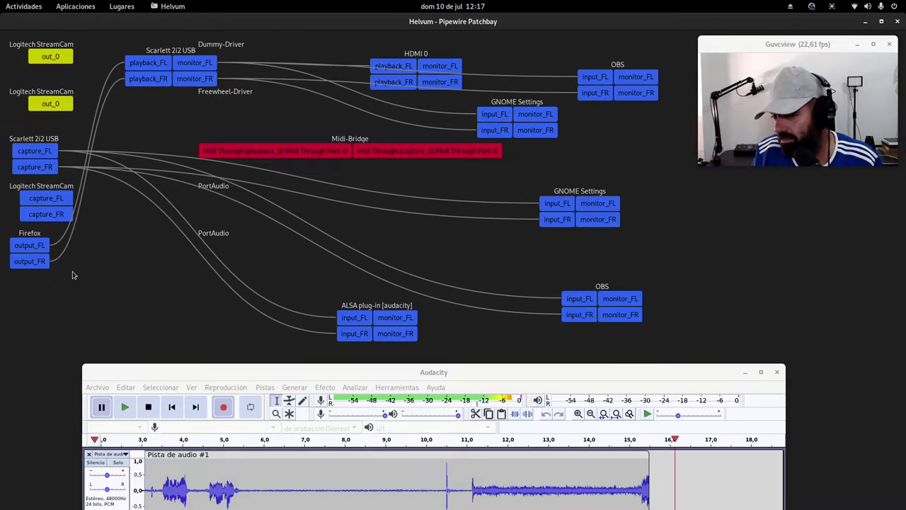
pyautogui.moveTo(41, 248); pyautogui.dragTo(166, 313)
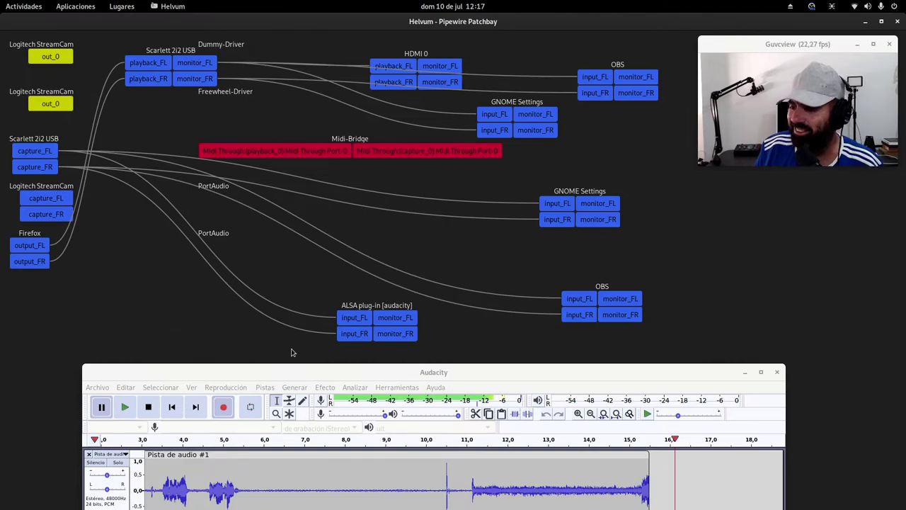
# - Raise the Audacity window to show both track channels, then pause the YouTube video in Firefox and minimize the browser
pyautogui.click(298, 370)
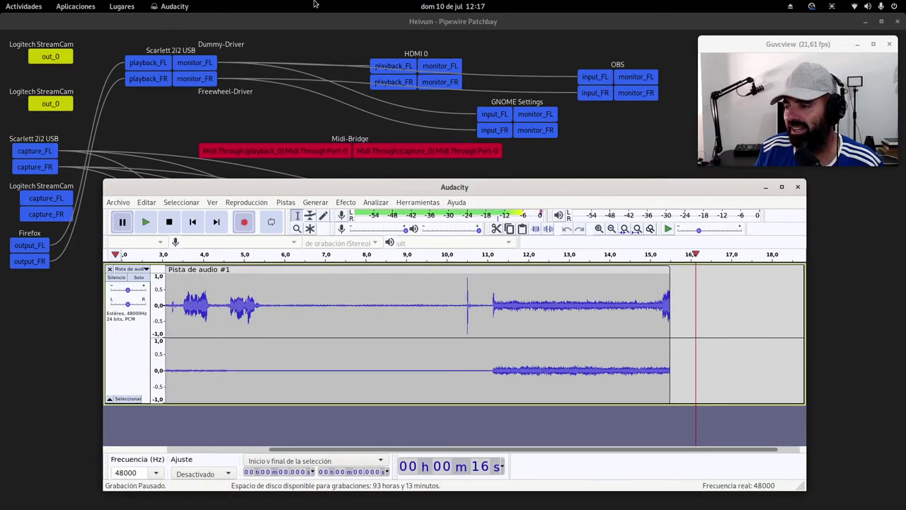
pyautogui.moveTo(2, 2)
pyautogui.click(259, 280)
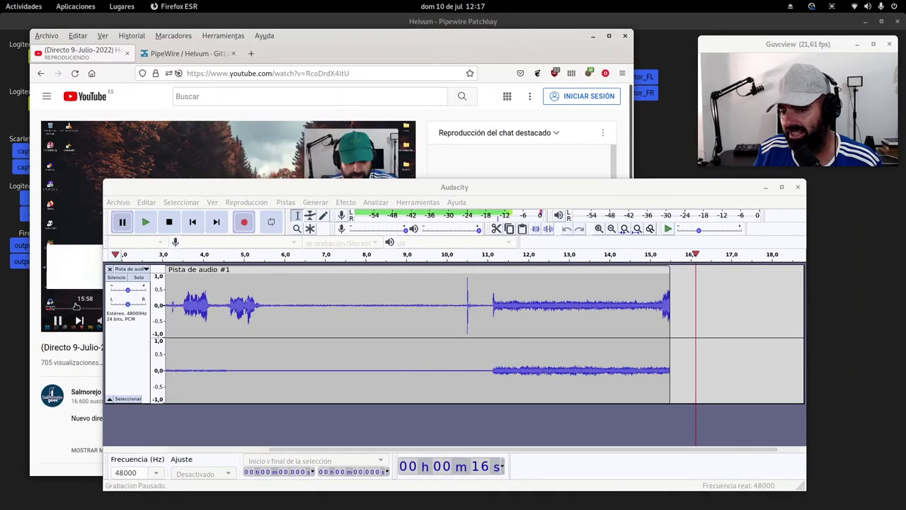
pyautogui.click(508, 209)
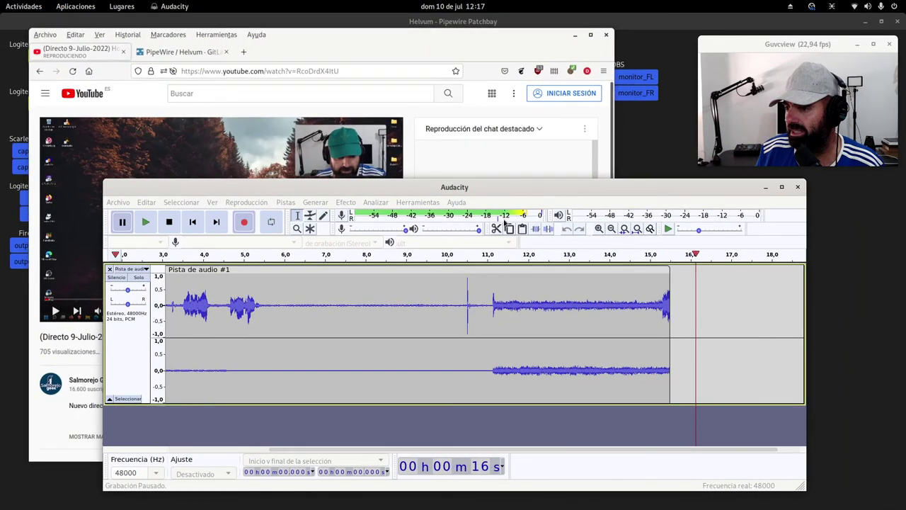
# - Stop the paused Audacity recording, play it back from about 11 seconds, and close Audacity without saving the project
pyautogui.moveTo(512, 199); pyautogui.dragTo(373, 120)
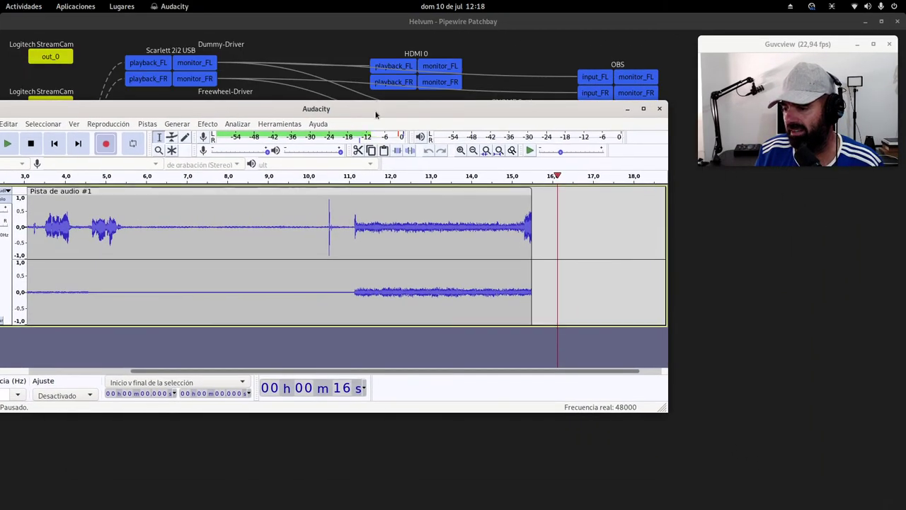
pyautogui.click(353, 176)
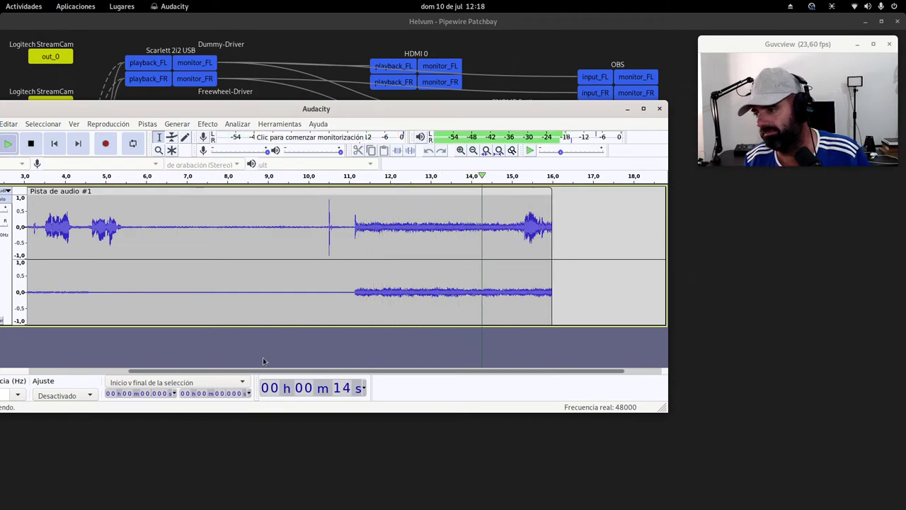
pyautogui.click(31, 148)
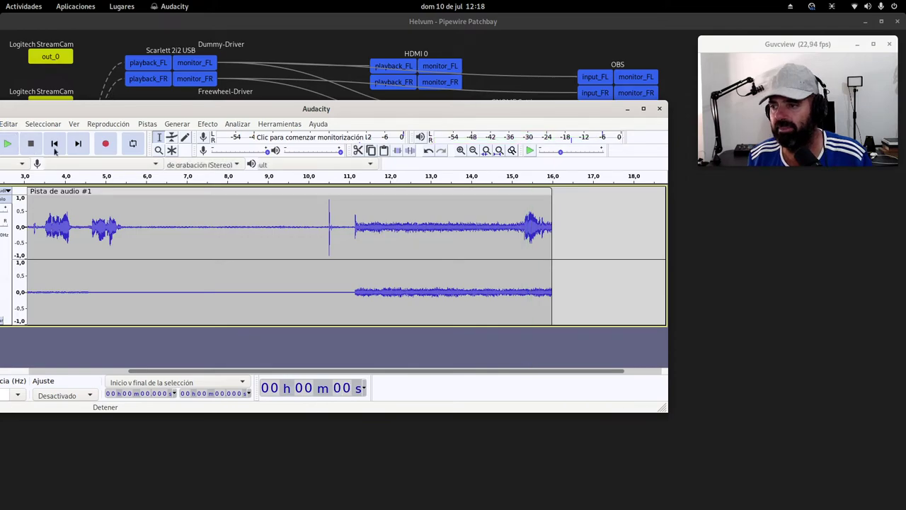
pyautogui.click(659, 109)
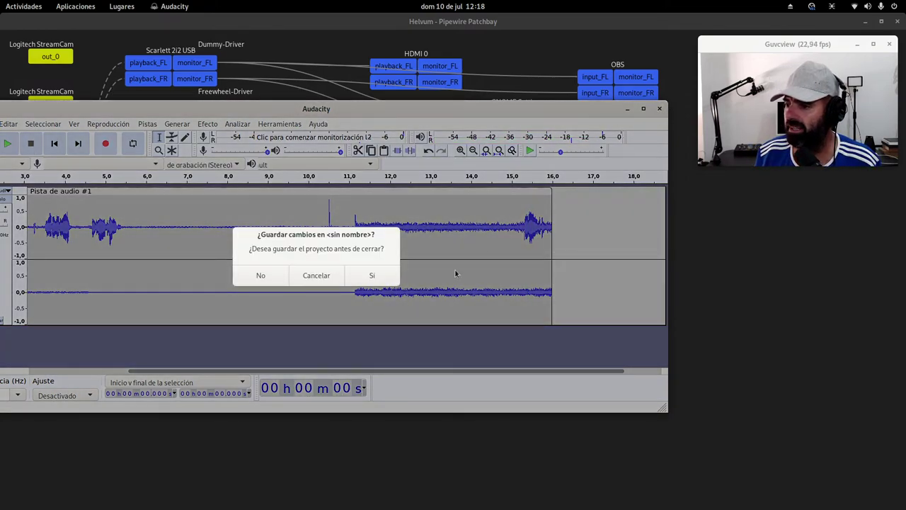
pyautogui.click(262, 276)
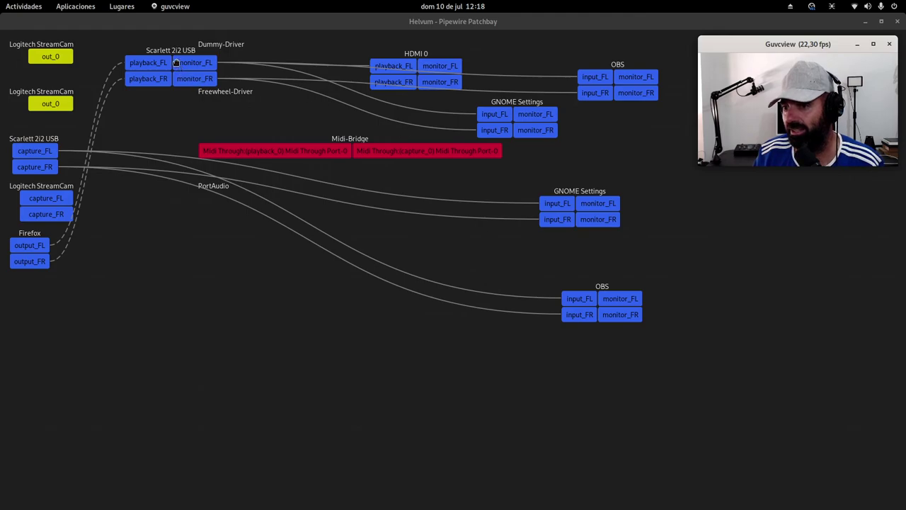
# - Move the Scarlett 2i2 USB playback node into the empty area below the PortAudio node in the Helvum graph
pyautogui.moveTo(171, 54); pyautogui.dragTo(269, 379)
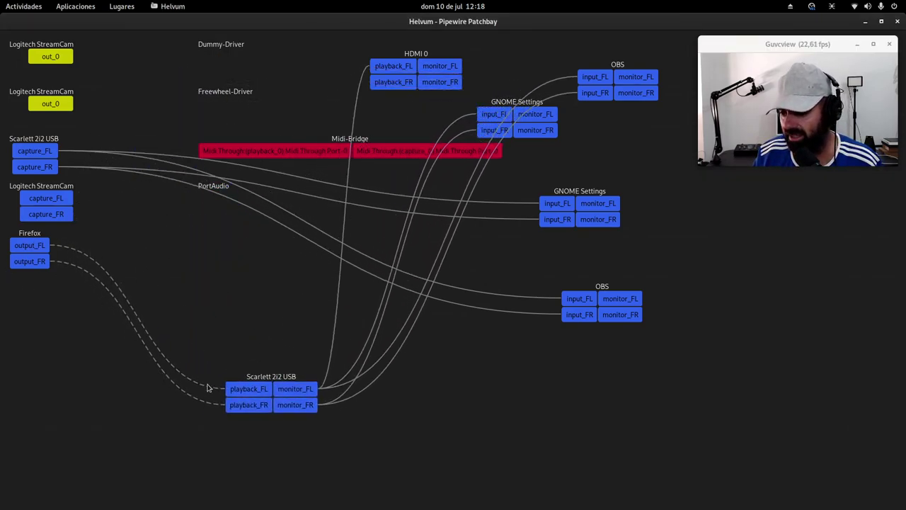